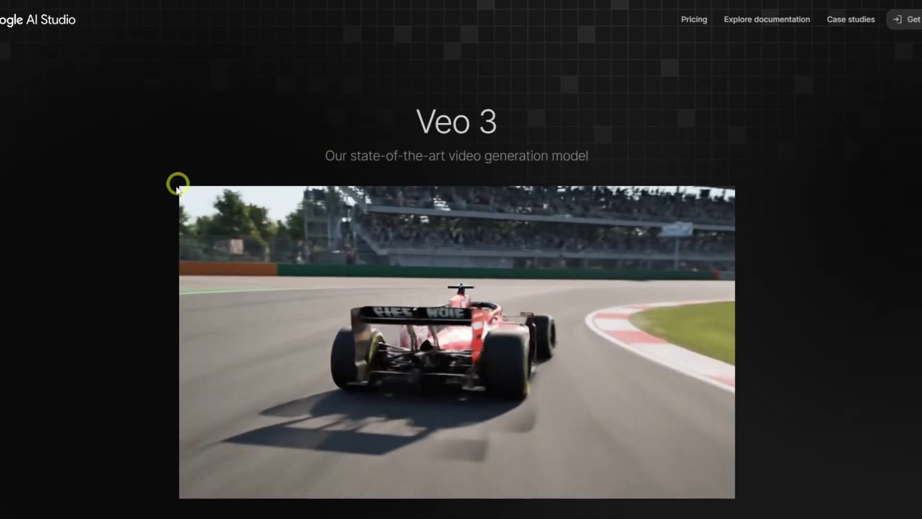
pyautogui.scroll(-5, 172, 187)
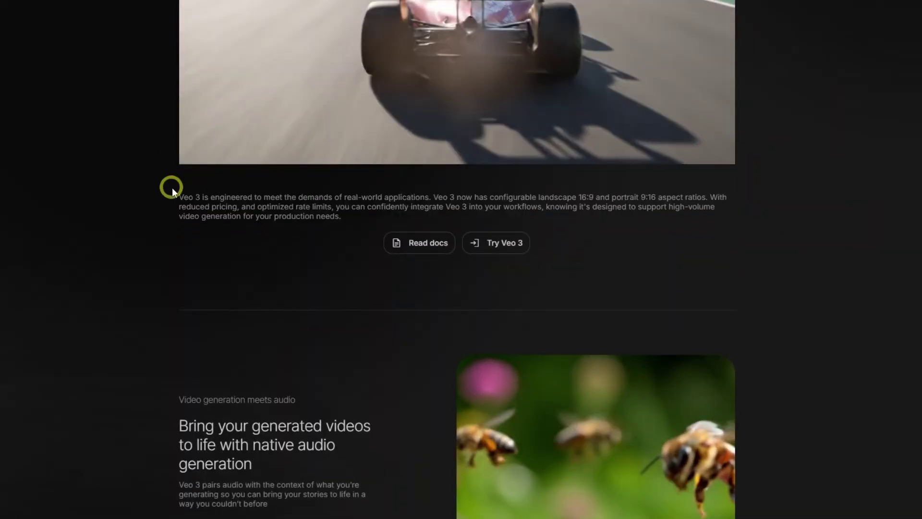
pyautogui.scroll(-5, 172, 187)
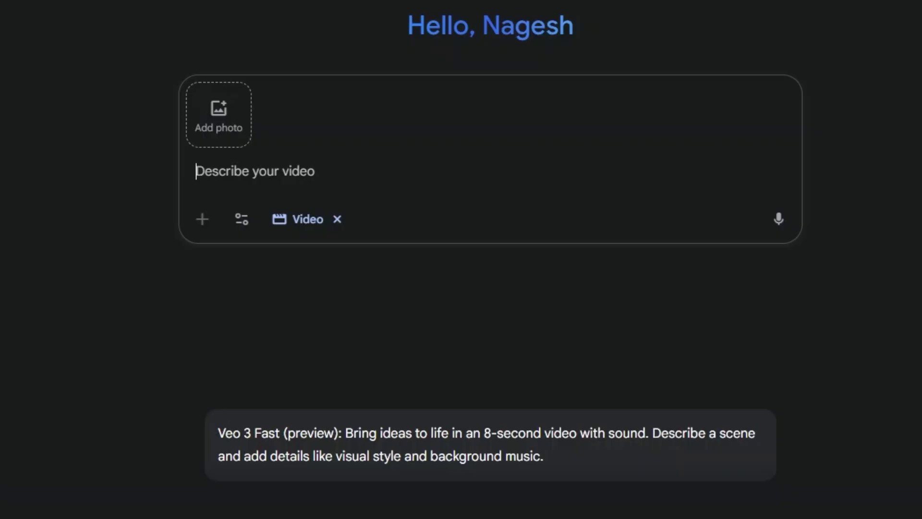
pyautogui.write('with o')
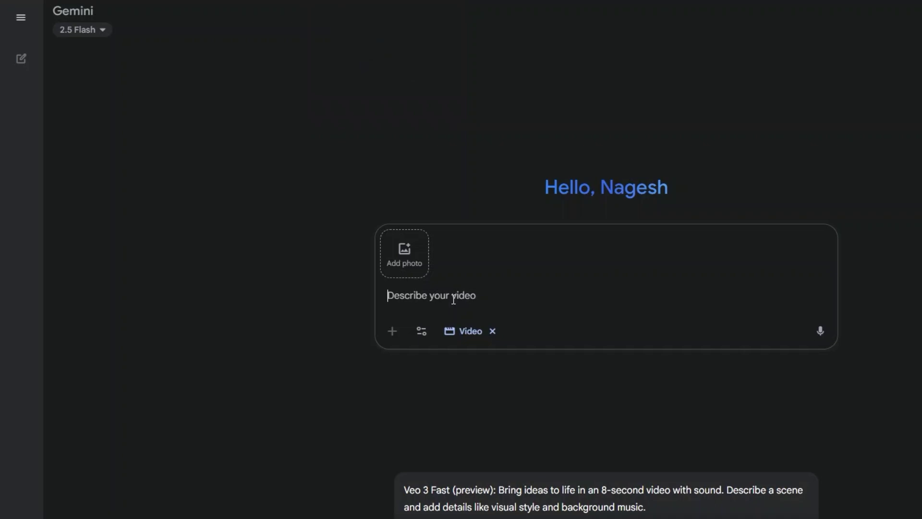
pyautogui.write('create a scene set in 2040s where humanoids and h')
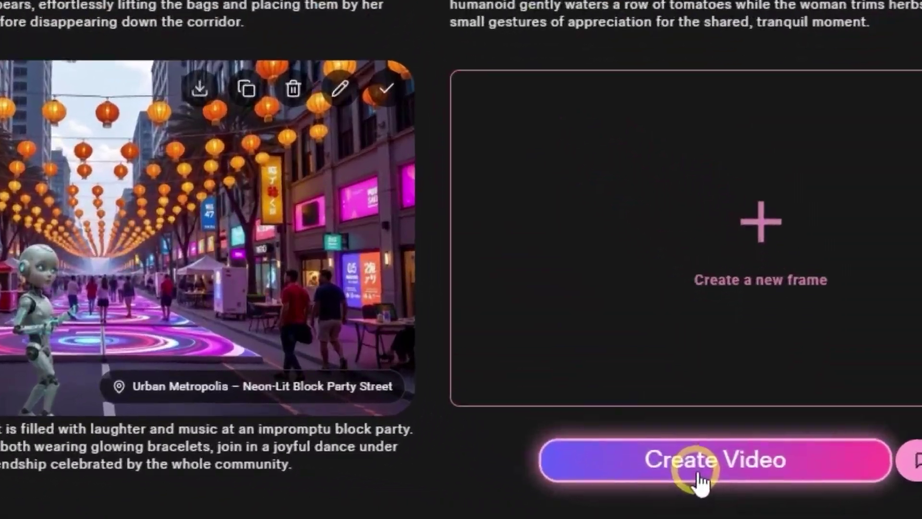
# Turn the storyboard frames into a video with Create Video
pyautogui.click(700, 477)
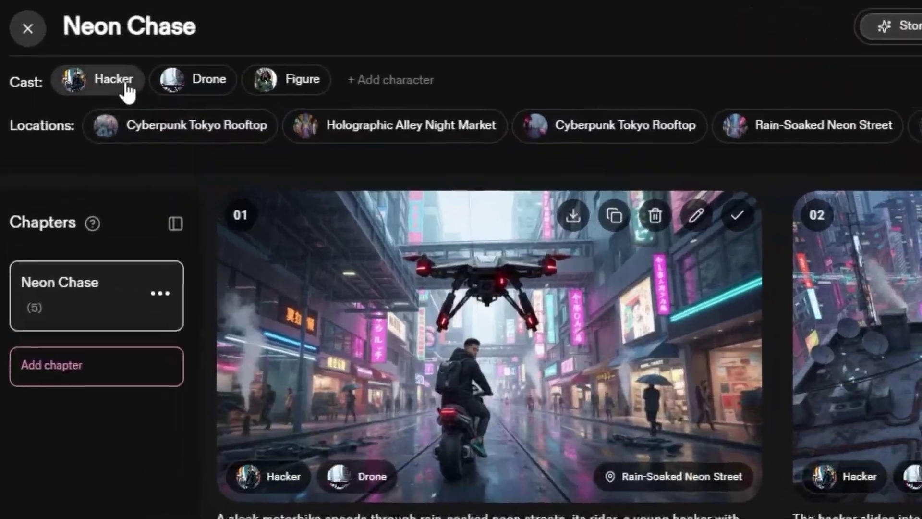
# Open the Edit character panel for the Hacker in the Neon Chase cast
pyautogui.click(72, 47)
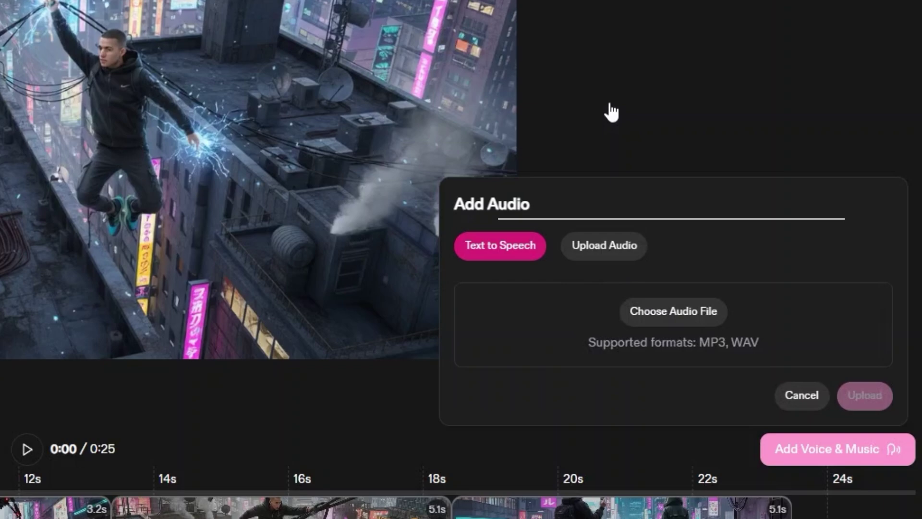
pyautogui.click(502, 249)
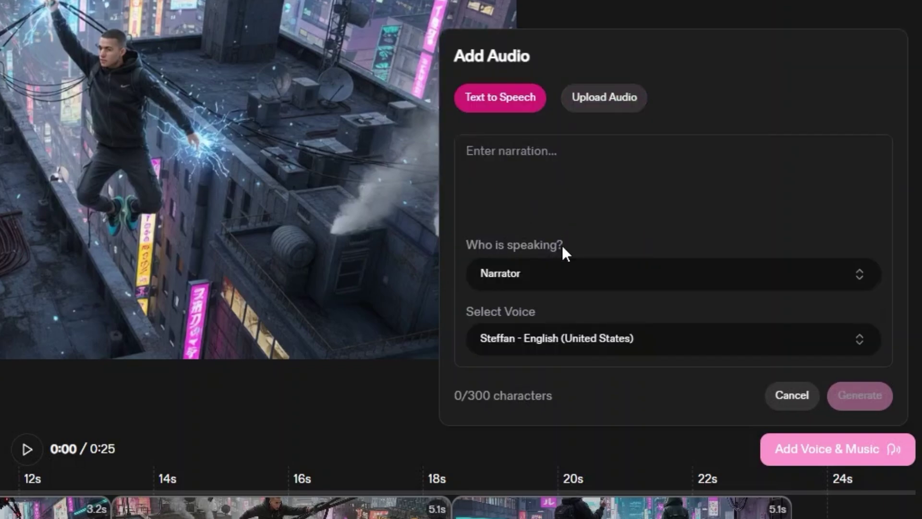
pyautogui.click(588, 280)
pyautogui.click(602, 338)
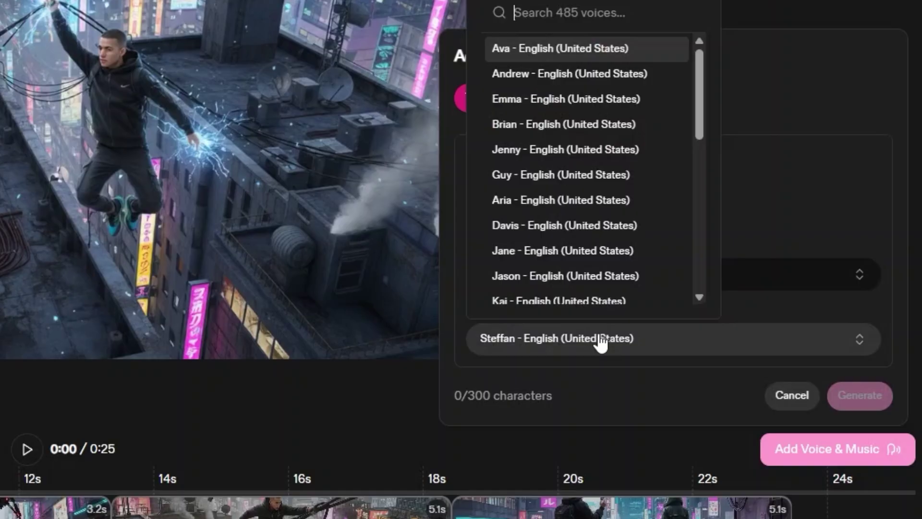
pyautogui.click(602, 340)
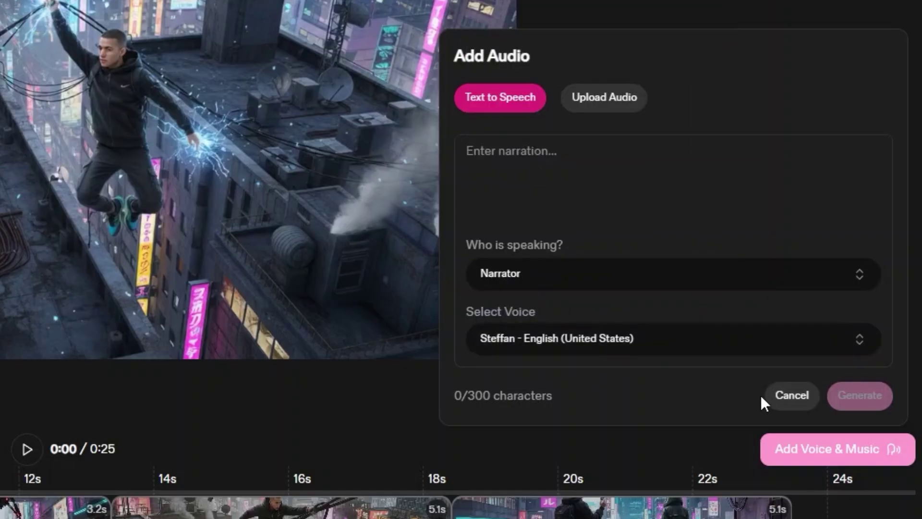
pyautogui.click(782, 396)
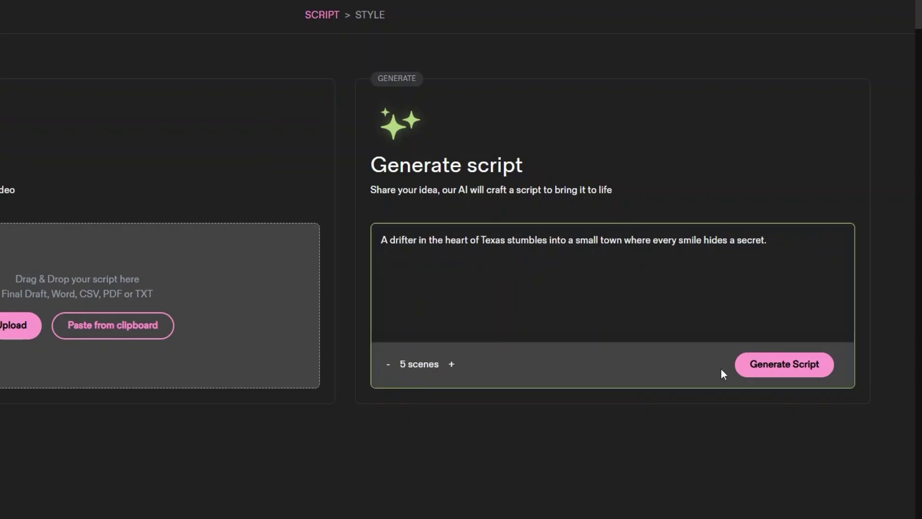
# Generate the five-scene drifter script, then view the video aspect-ratio choices
pyautogui.click(782, 363)
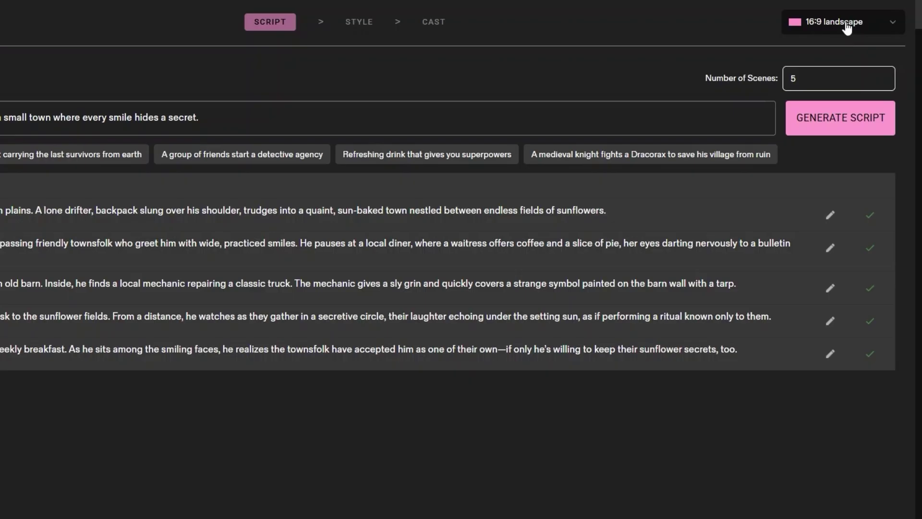
pyautogui.click(844, 22)
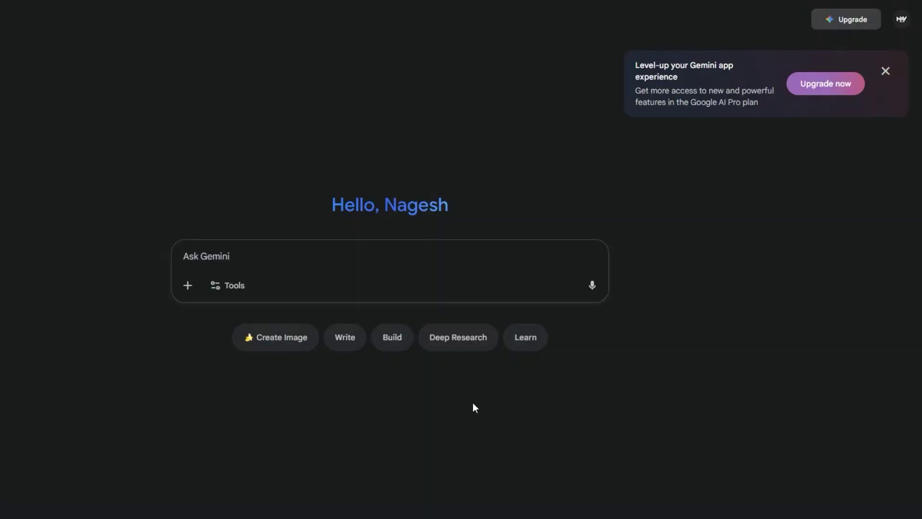
# Show the paid Google AI Pro and Ultra plans from Gemini's upgrade banner
pyautogui.click(757, 156)
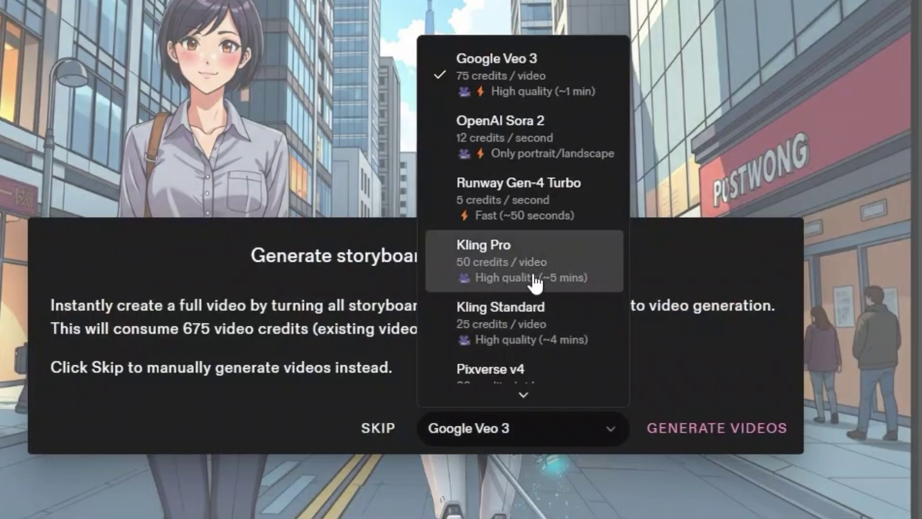
pyautogui.scroll(-1, 535, 281)
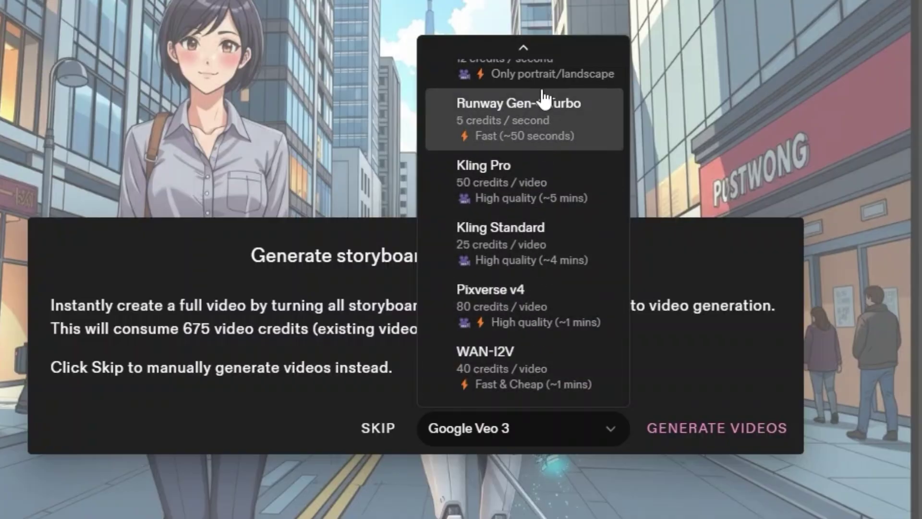
pyautogui.scroll(2, 545, 97)
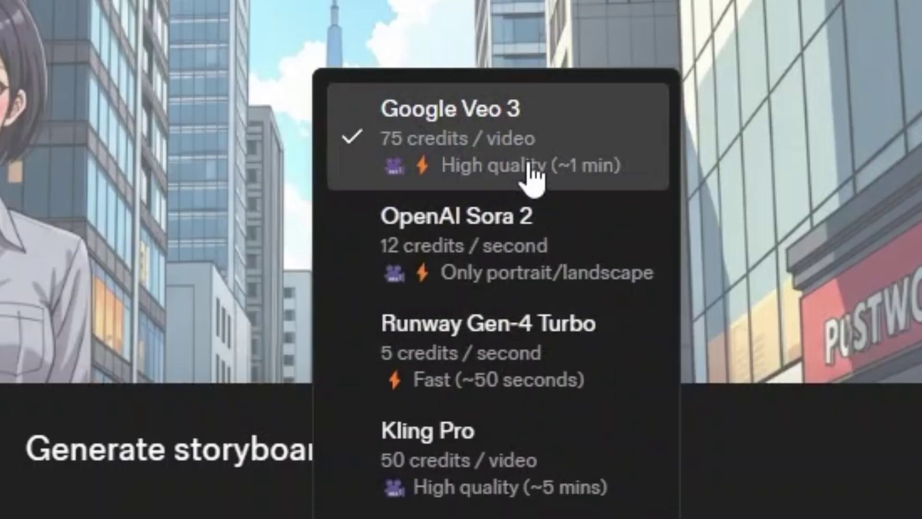
# Keep Google Veo 3 as the storyboard-to-video model
pyautogui.click(534, 173)
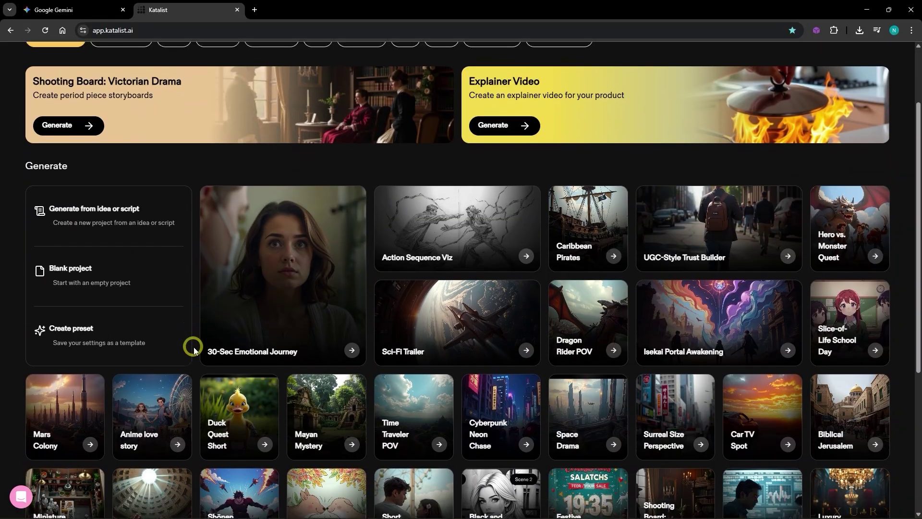
pyautogui.scroll(-2, 193, 348)
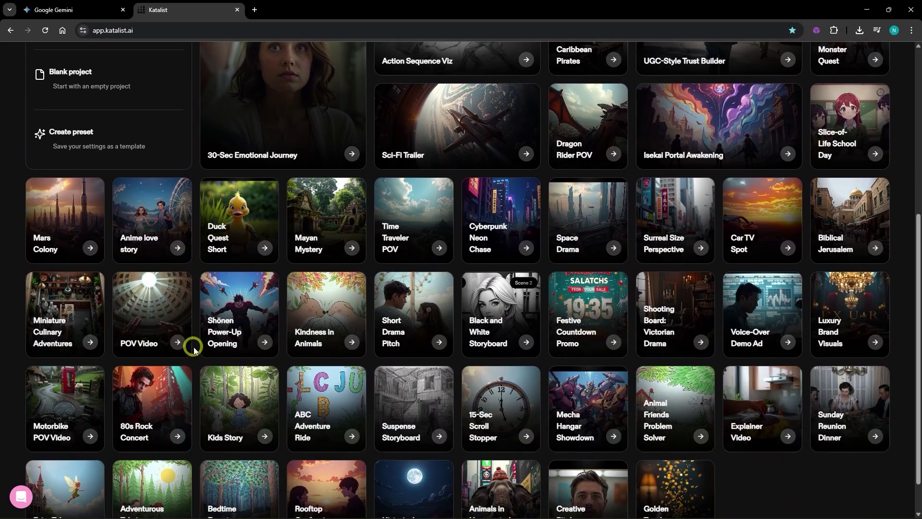
pyautogui.scroll(3, 194, 347)
pyautogui.scroll(2, 194, 348)
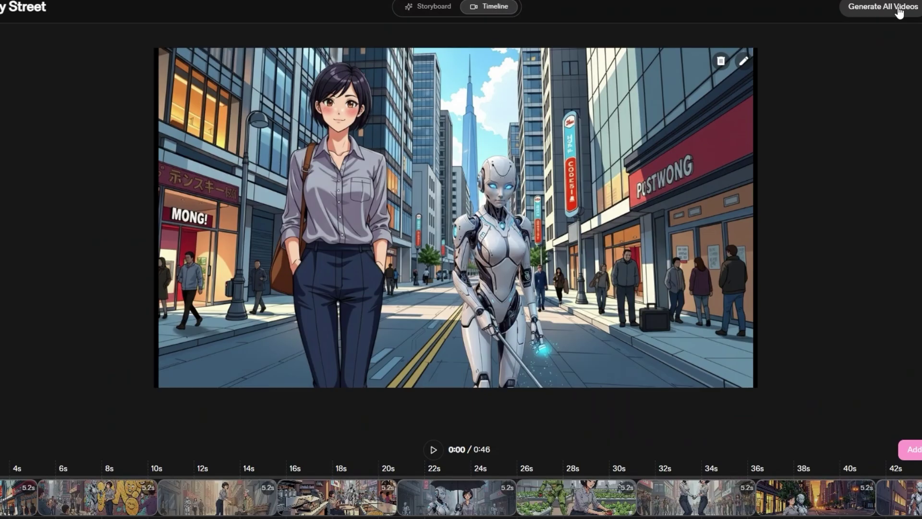
# Start Generate All Videos, trying Kling Pro, then Kling Standard at 225 credits
pyautogui.click(884, 7)
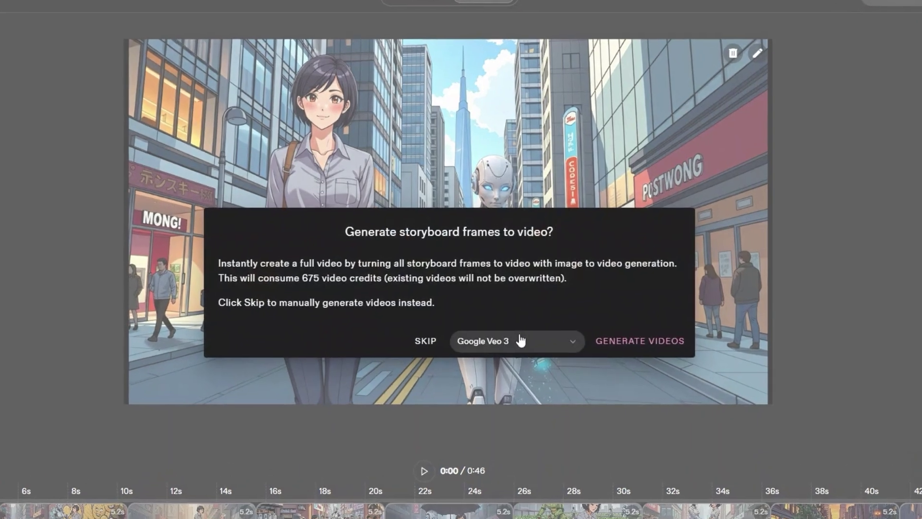
pyautogui.click(497, 324)
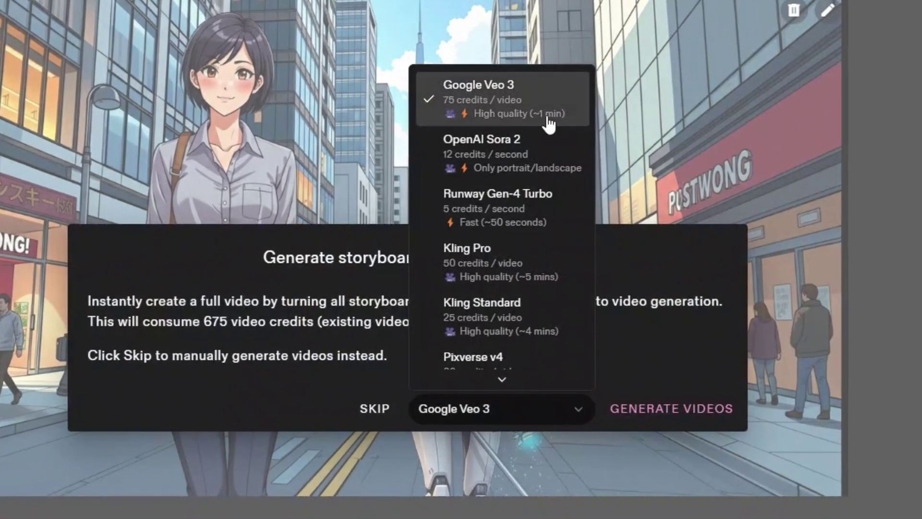
pyautogui.scroll(-1, 520, 245)
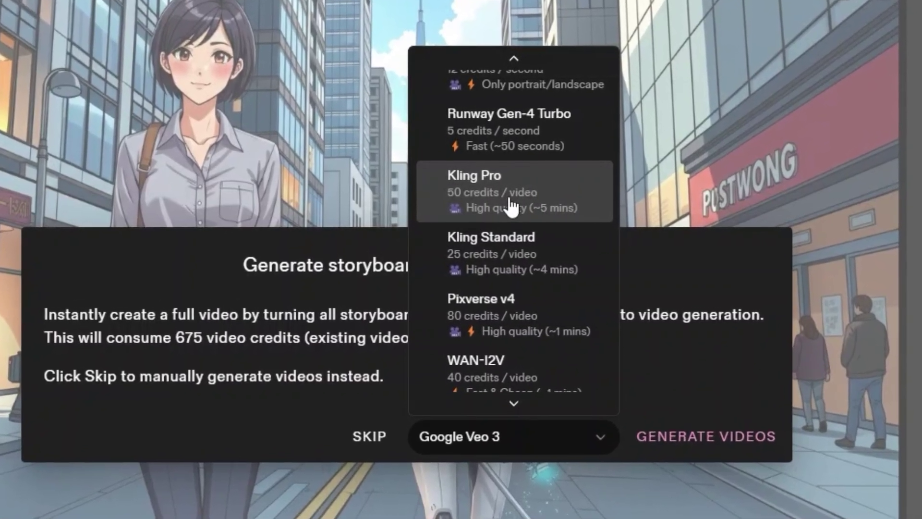
pyautogui.click(507, 202)
pyautogui.click(555, 440)
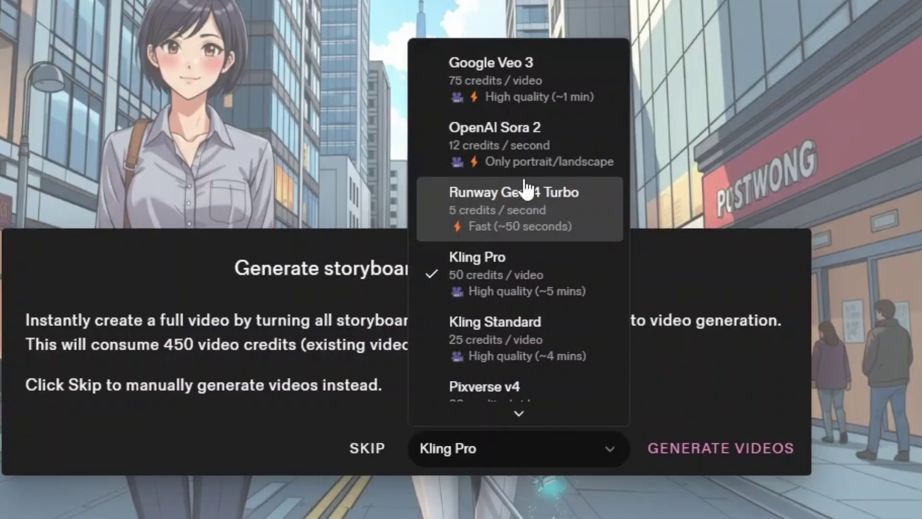
pyautogui.click(504, 331)
pyautogui.click(541, 442)
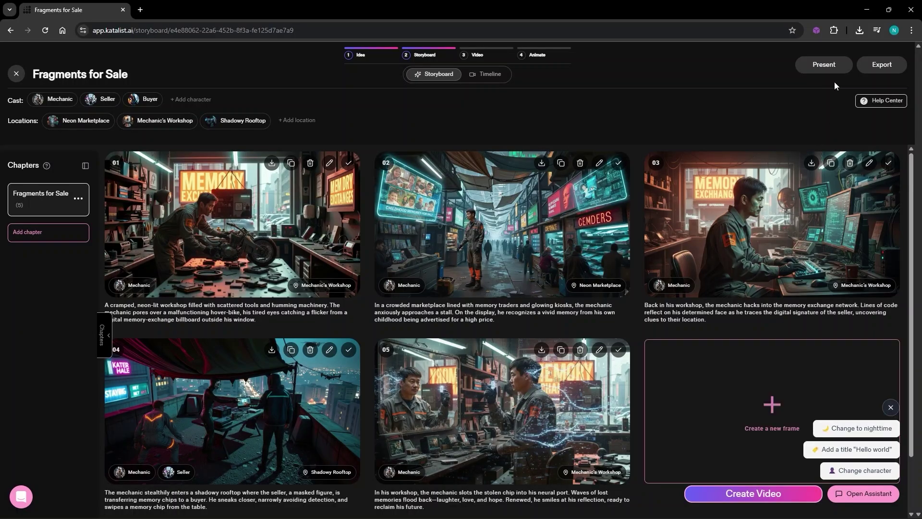
# Show the storyboard as a full-screen presentation
pyautogui.click(826, 68)
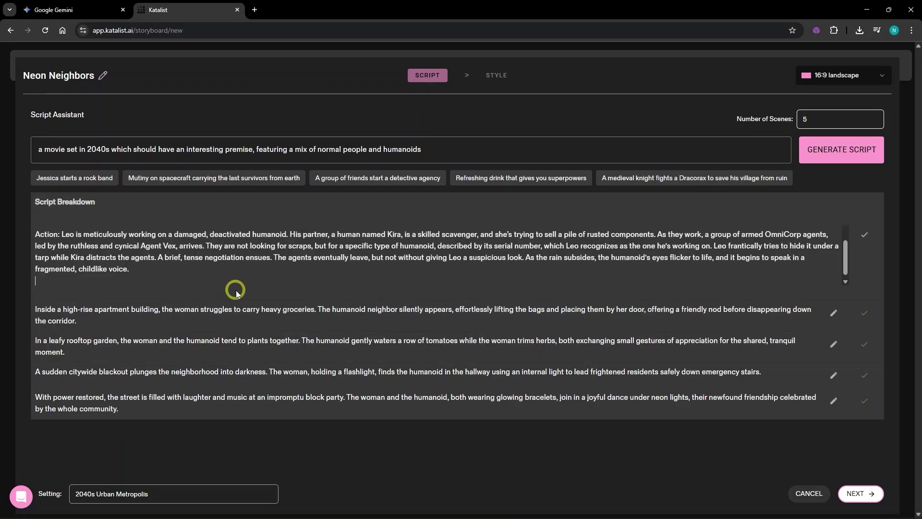
pyautogui.scroll(1, 236, 290)
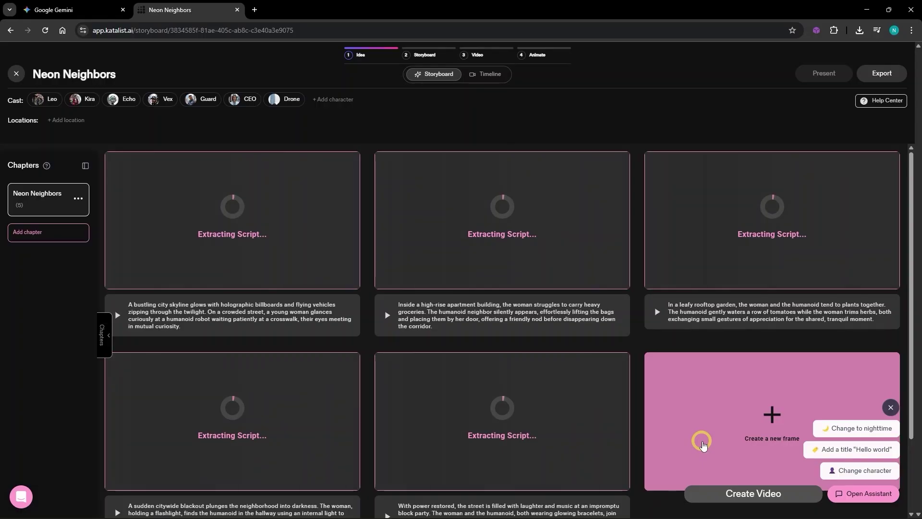
# Dismiss the assistant's edit-suggestions popup on the Neon Neighbors storyboard
pyautogui.click(891, 410)
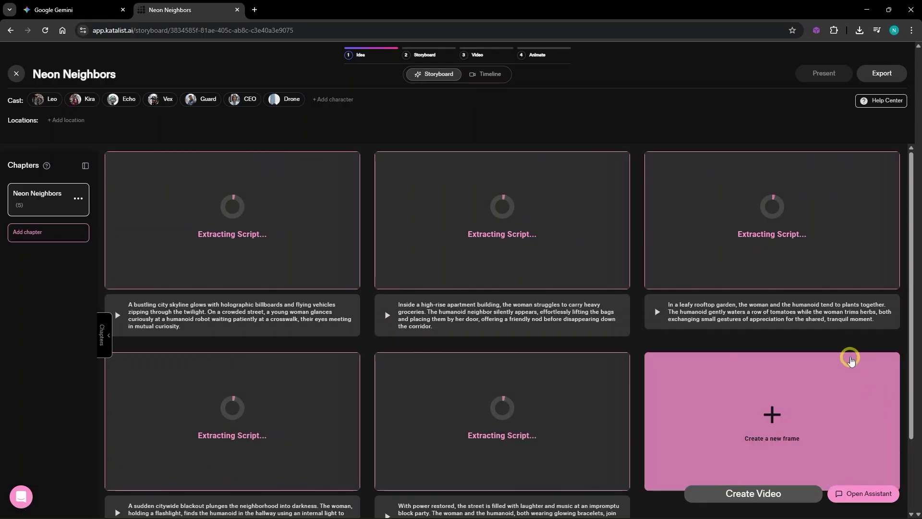